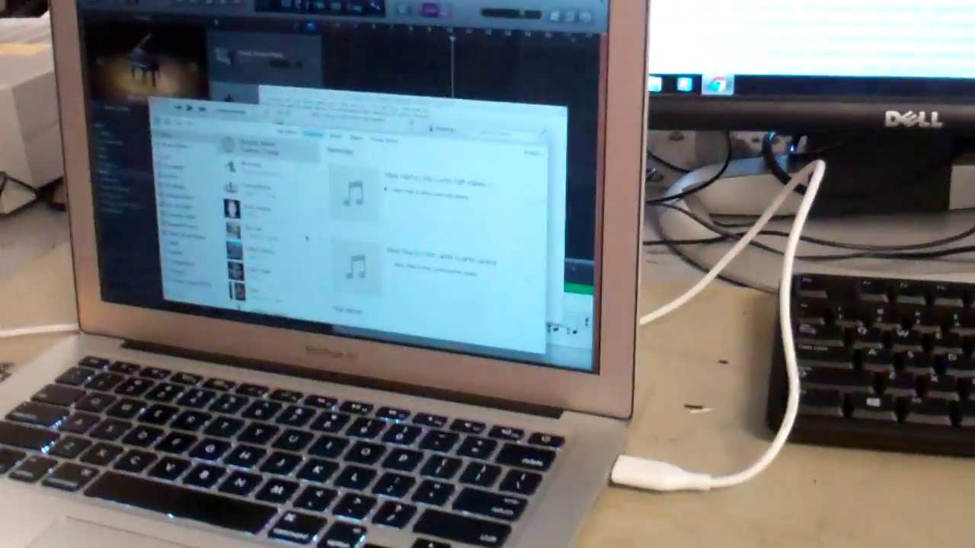
# - Dismiss the dialog and select the first .mid file in the Finder window
pyautogui.press('Escape')
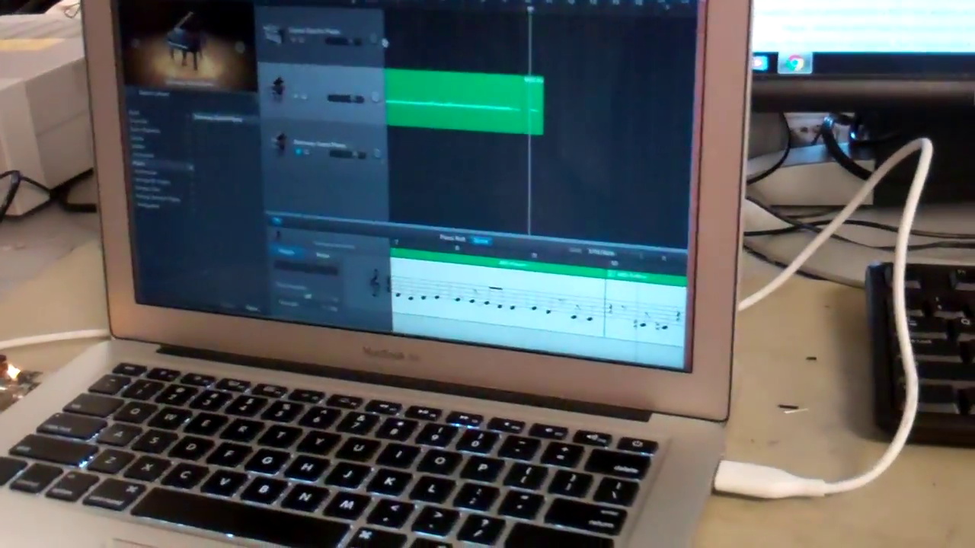
pyautogui.hotkey('ctrl', 'Up')
pyautogui.click(534, 289)
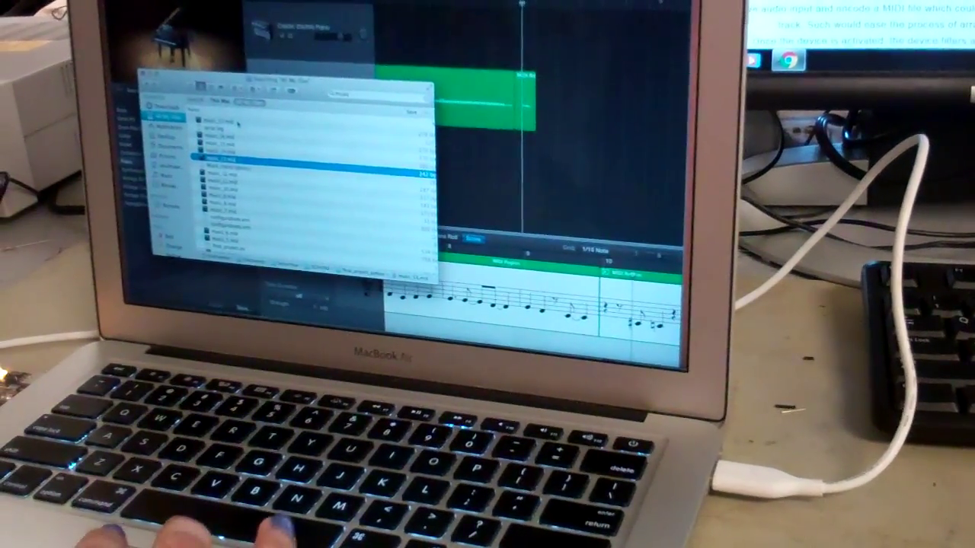
pyautogui.click(238, 121)
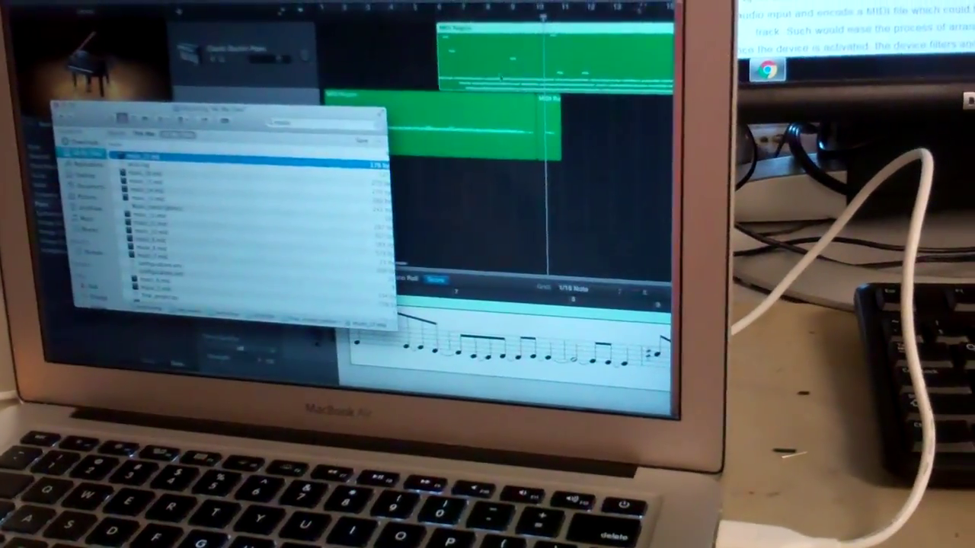
# - Drop the selected .mid file onto the GarageBand tracks area as a new region
pyautogui.moveTo(461, 74); pyautogui.dragTo(394, 126)
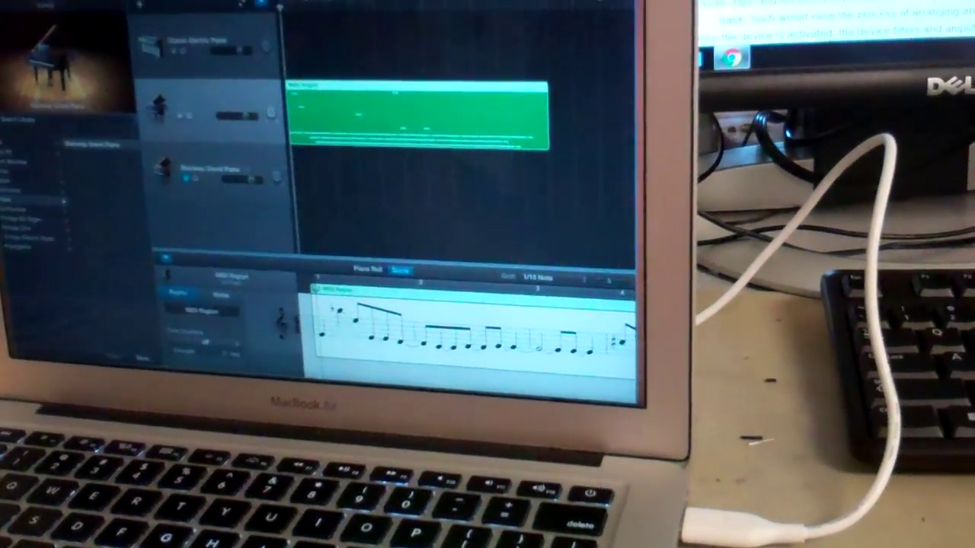